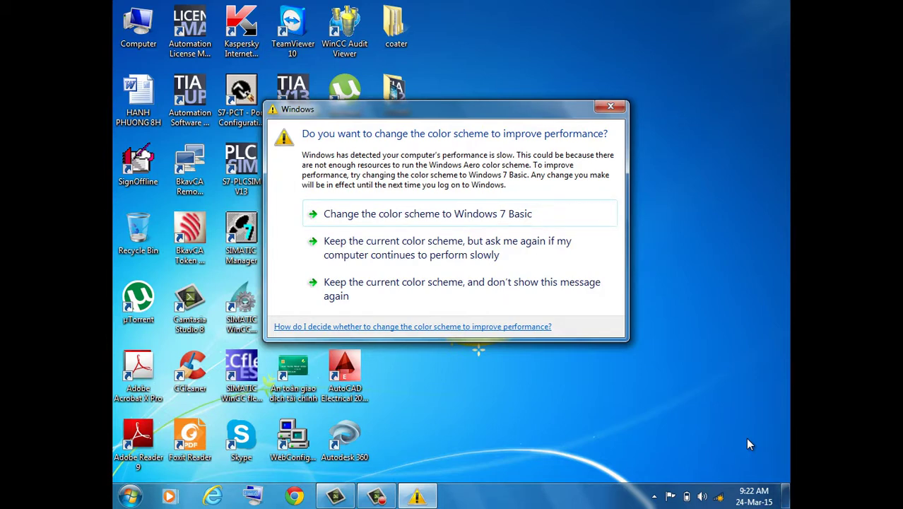
Keep the current color scheme without being asked again, and start SIMATIC ProSave from the Siemens Automation programs.
left_click(402, 295)
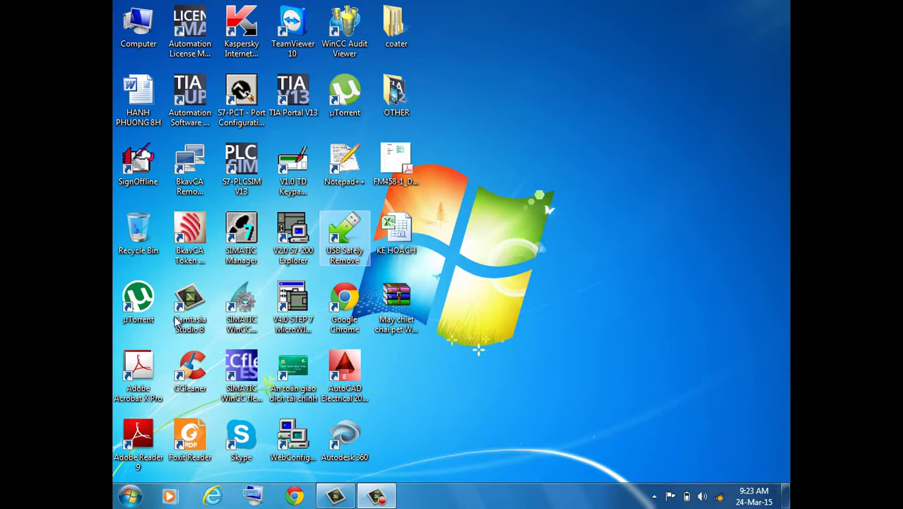
left_click(123, 494)
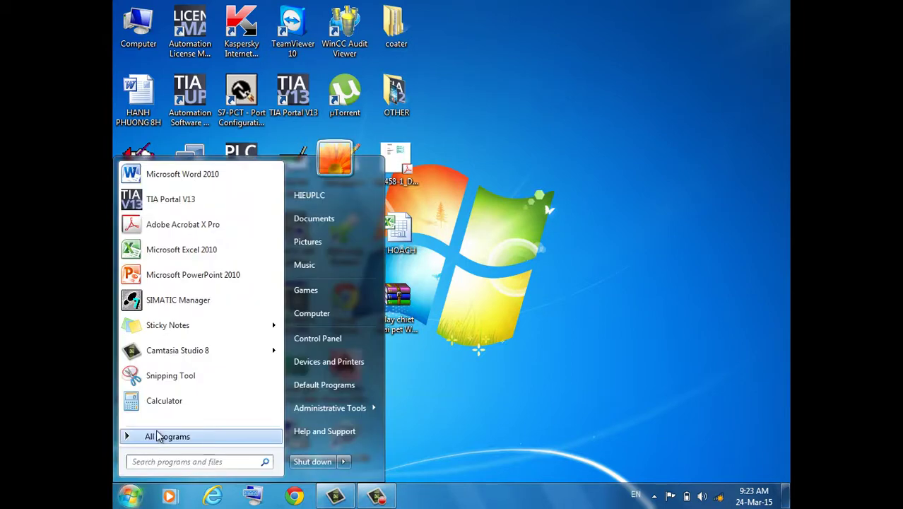
left_click(150, 436)
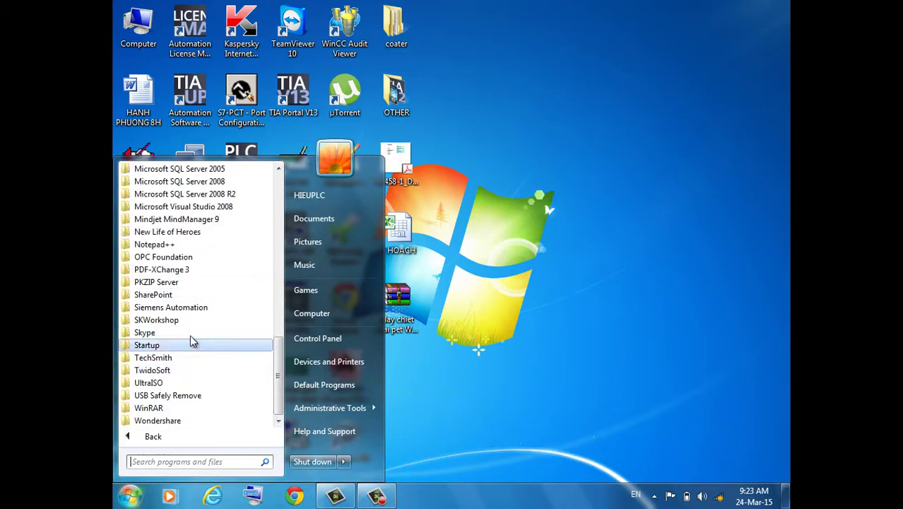
left_click(174, 311)
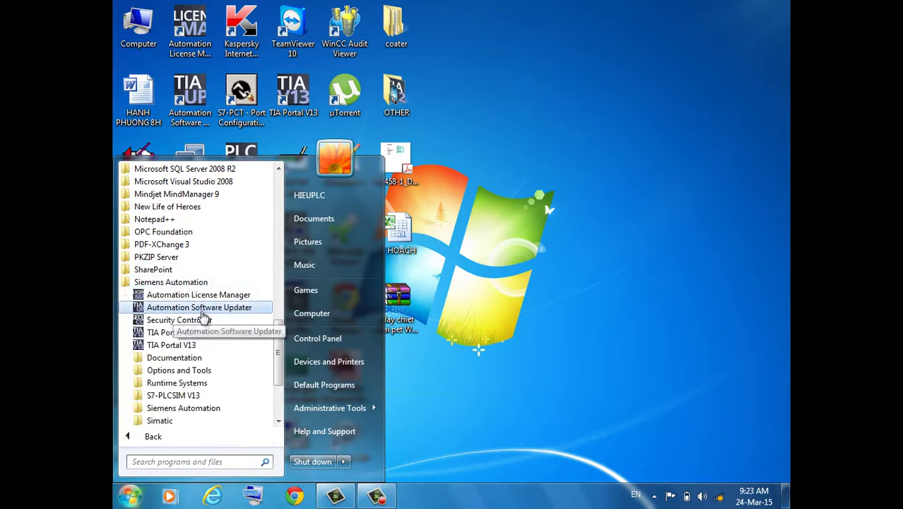
left_click(161, 309)
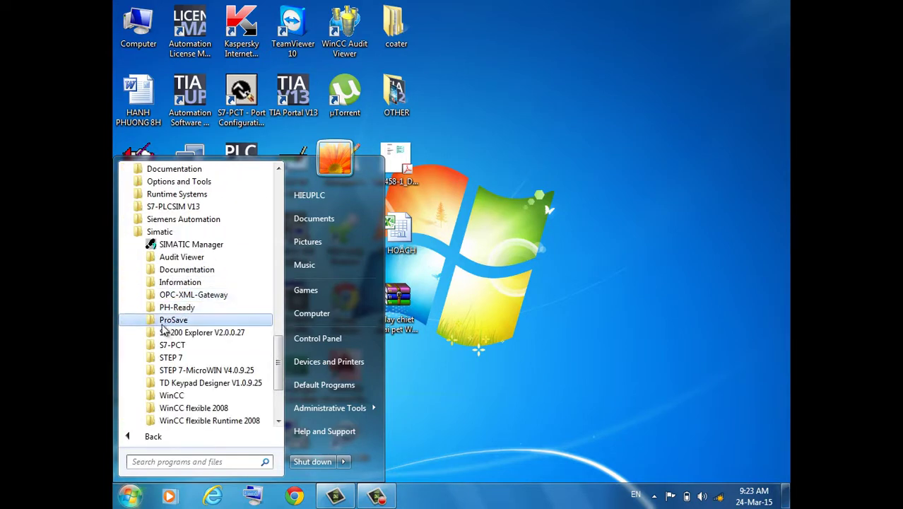
left_click(164, 322)
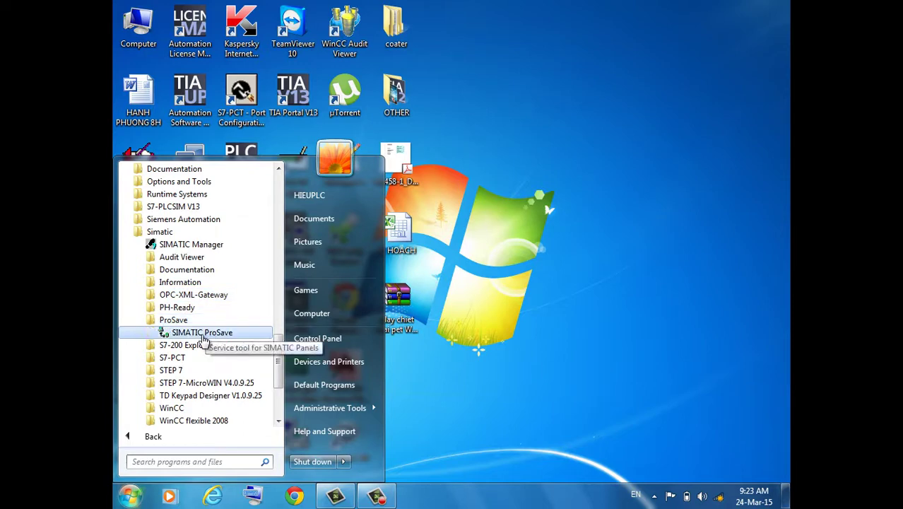
left_click(203, 333)
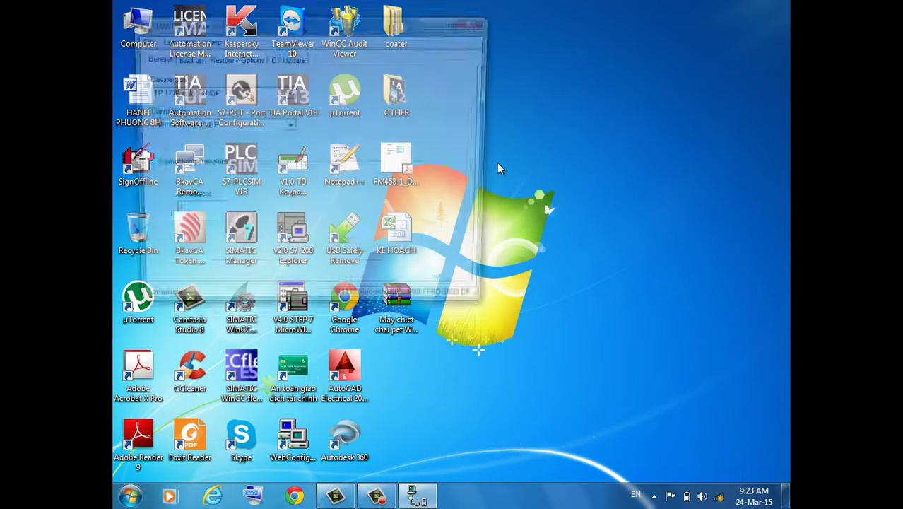
left_click_drag(181, 28, 398, 50)
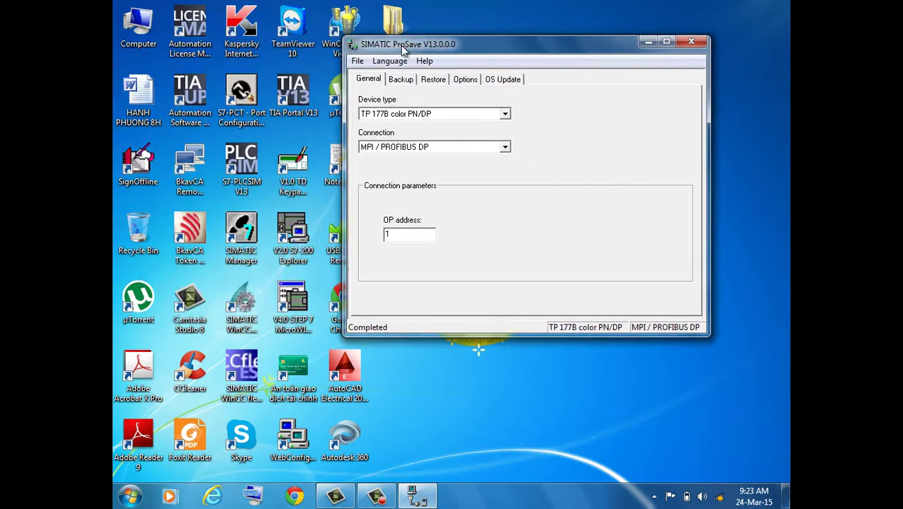
Keep TP 177B color PN/DP as the device type and set the connection to Ethernet.
left_click(439, 116)
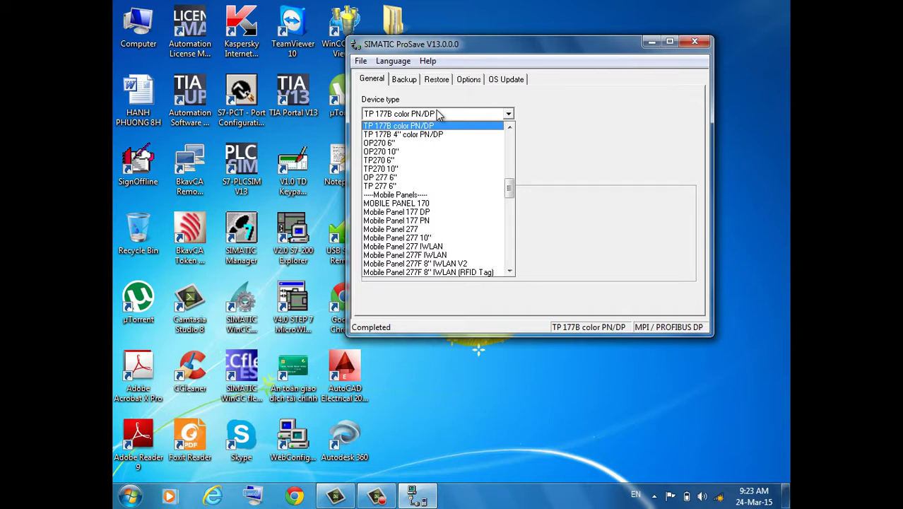
left_click(439, 115)
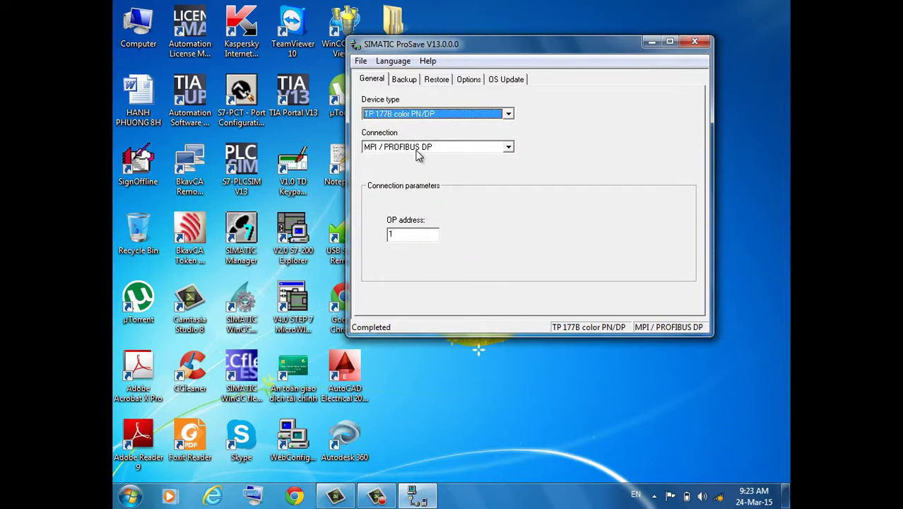
left_click(418, 147)
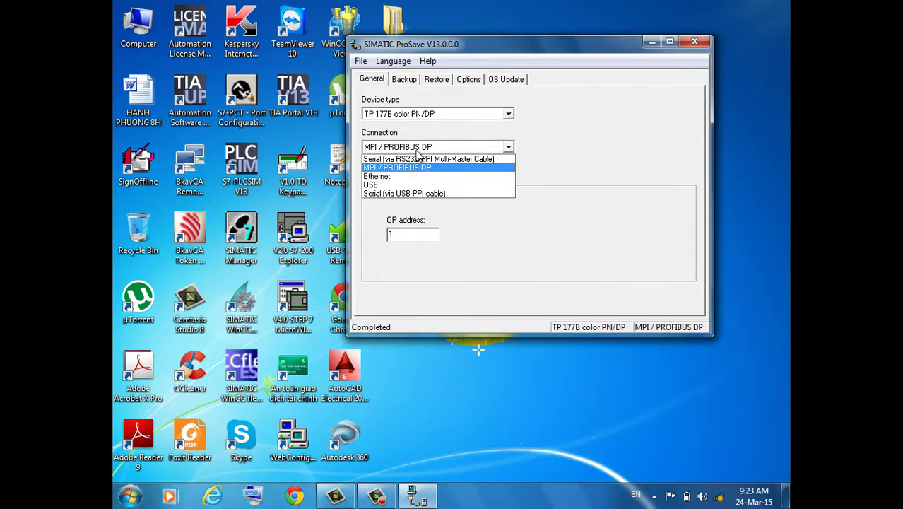
left_click(417, 151)
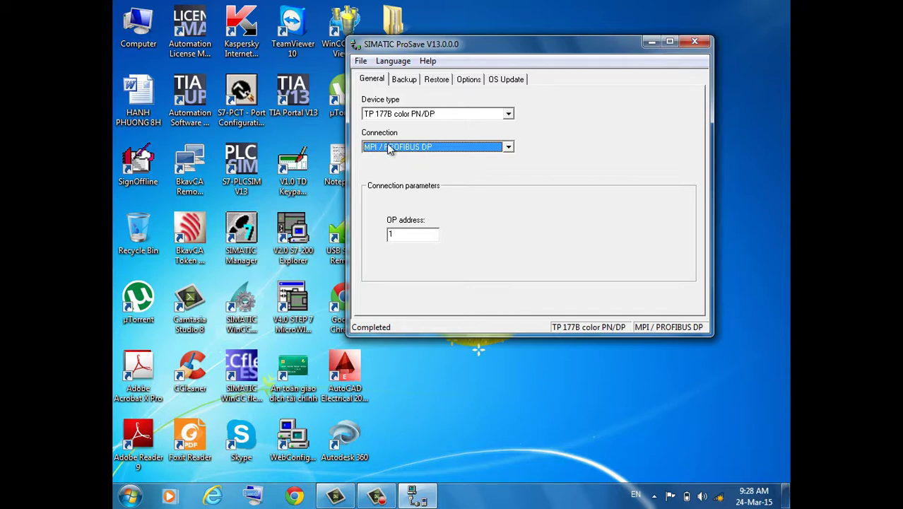
left_click(388, 148)
left_click(389, 176)
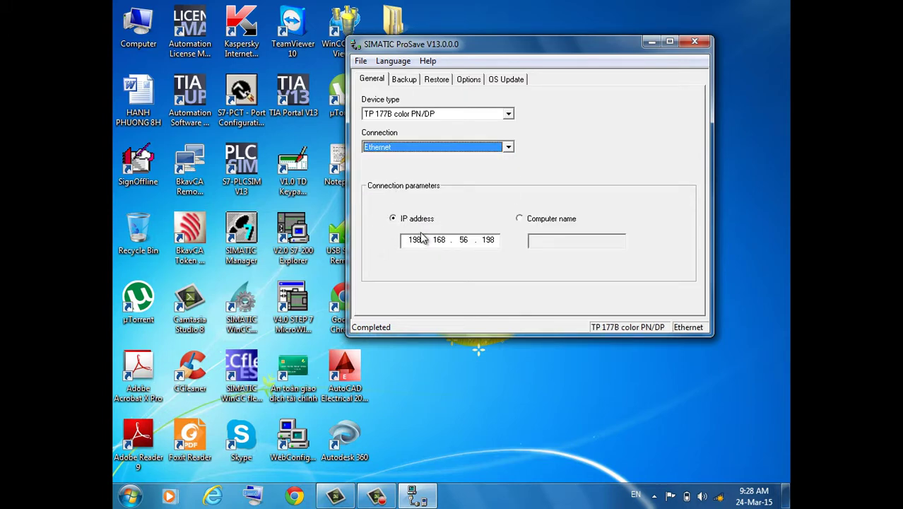
Set the panel's IP address to 192.168.0.5 in the connection parameters.
double_click(470, 248)
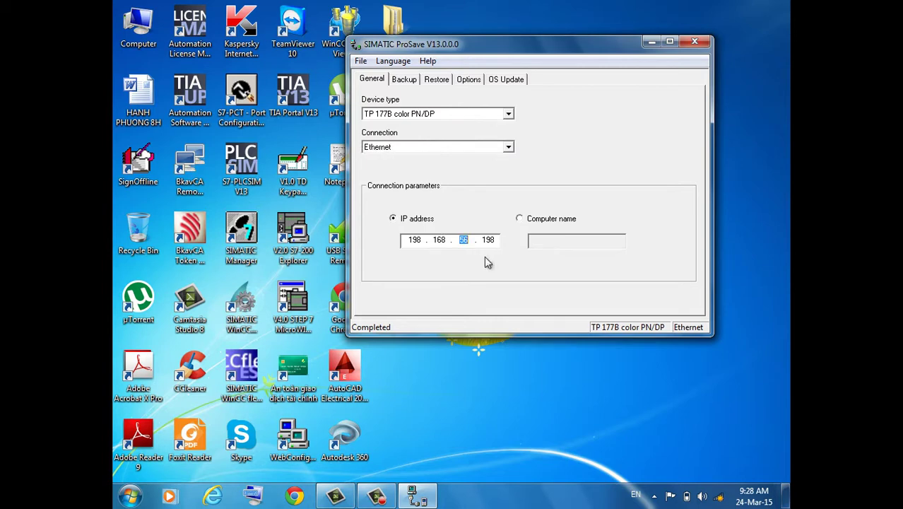
type("0")
double_click(481, 242)
type("5")
double_click(408, 241)
type("192")
left_click(483, 240)
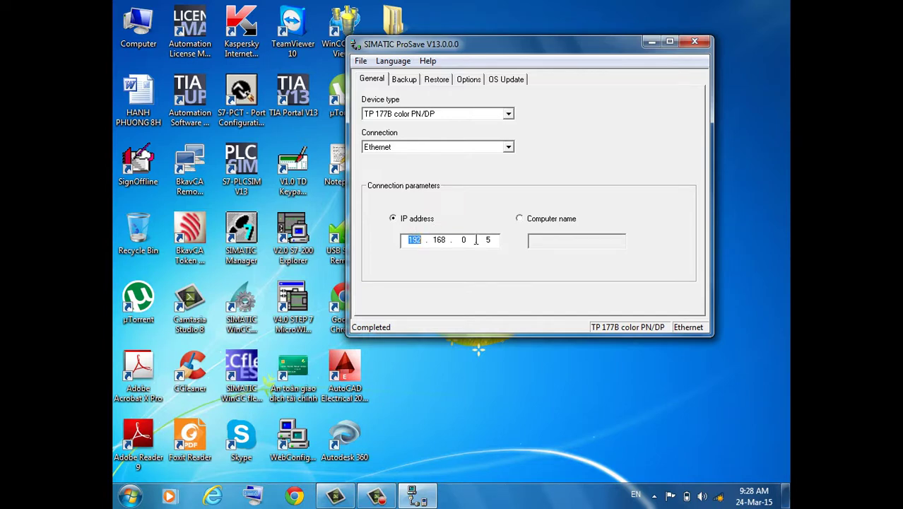
Open the backup settings and keep Complete backup with licenses as the data type.
left_click(404, 80)
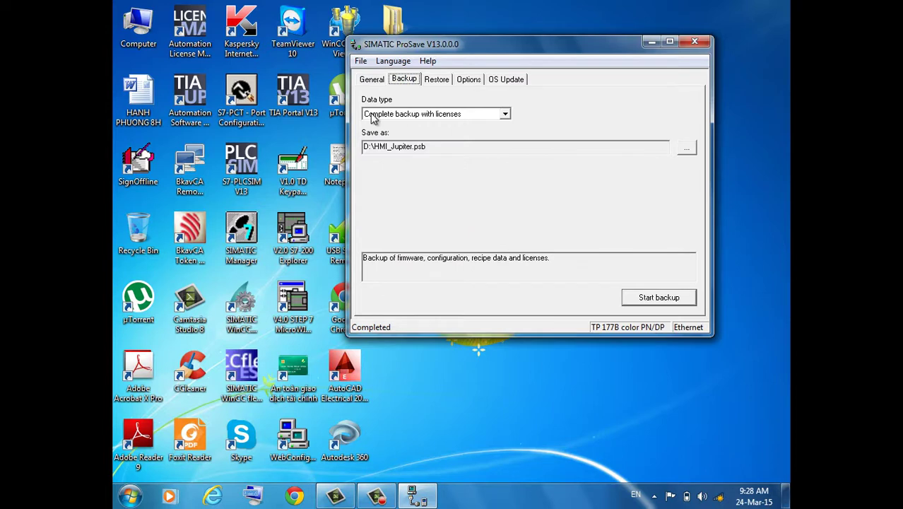
left_click(390, 116)
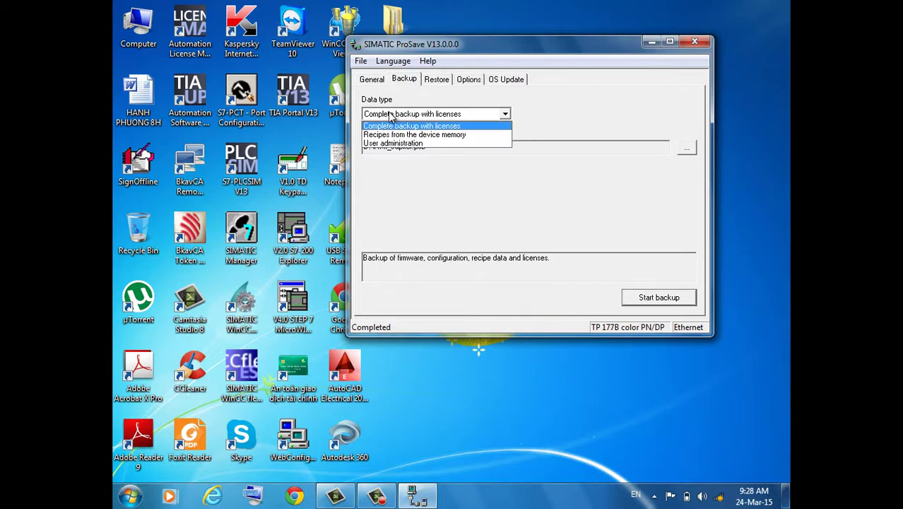
left_click(390, 117)
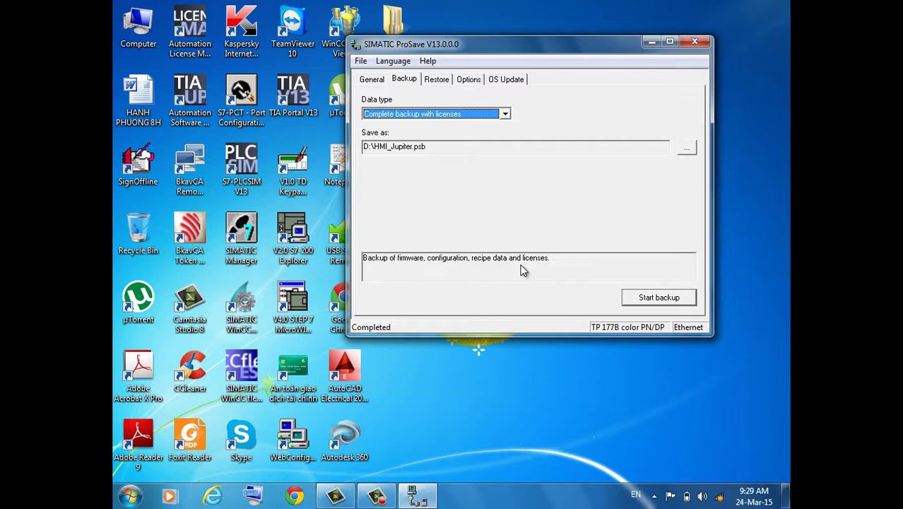
Set the backup's save location to the Desktop with the file name Crown.
left_click(685, 152)
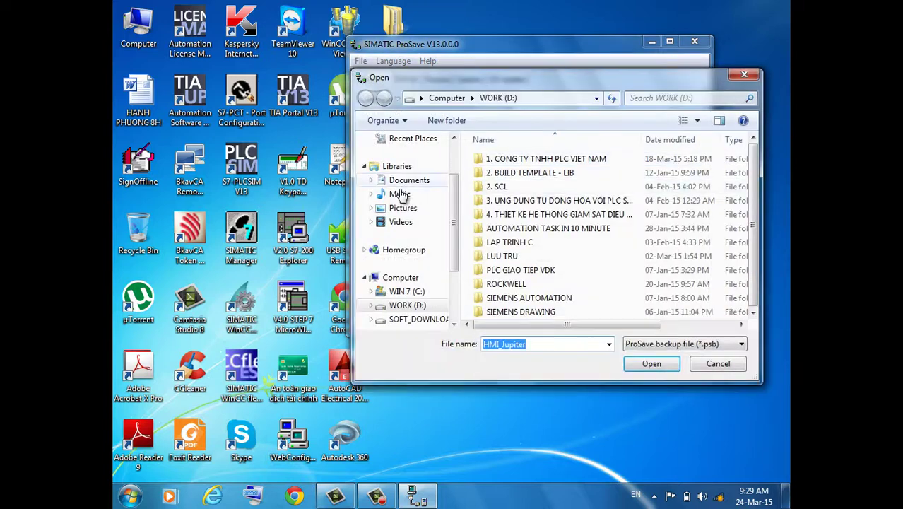
scroll(400, 185, "up", 3)
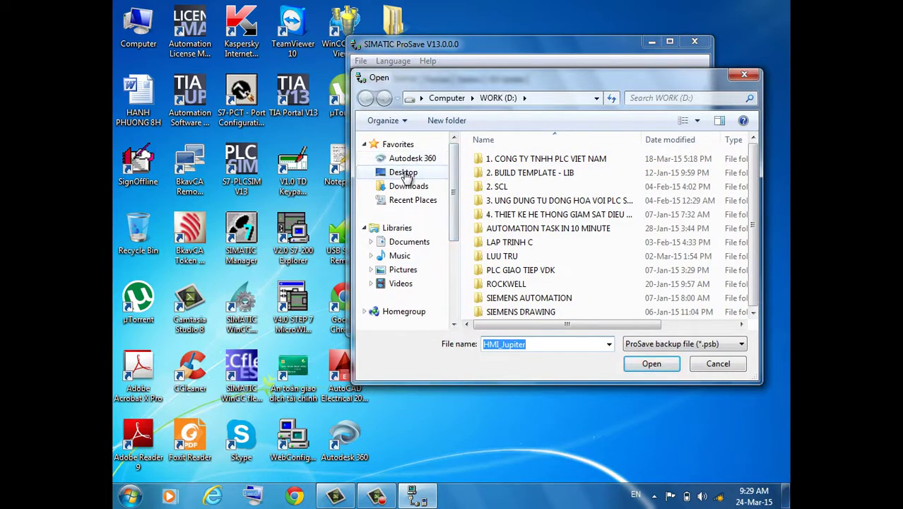
left_click(403, 173)
left_click(536, 344)
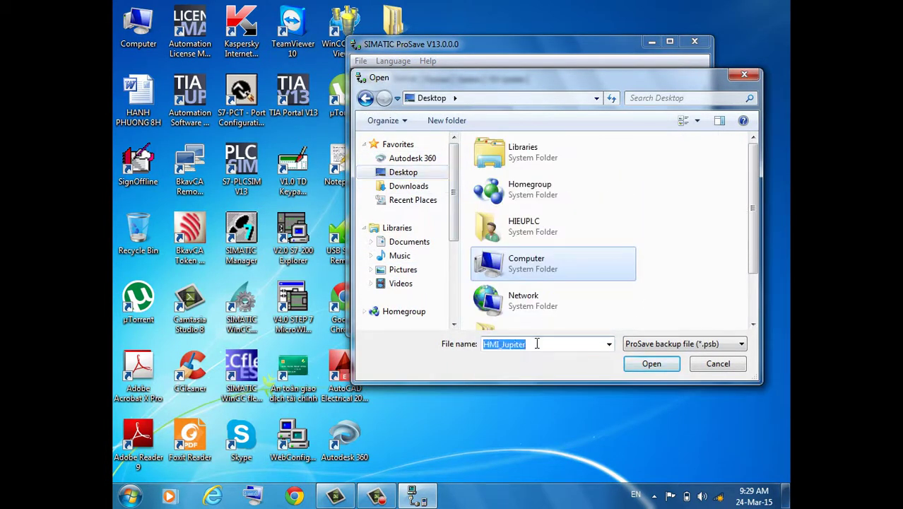
type("Cr")
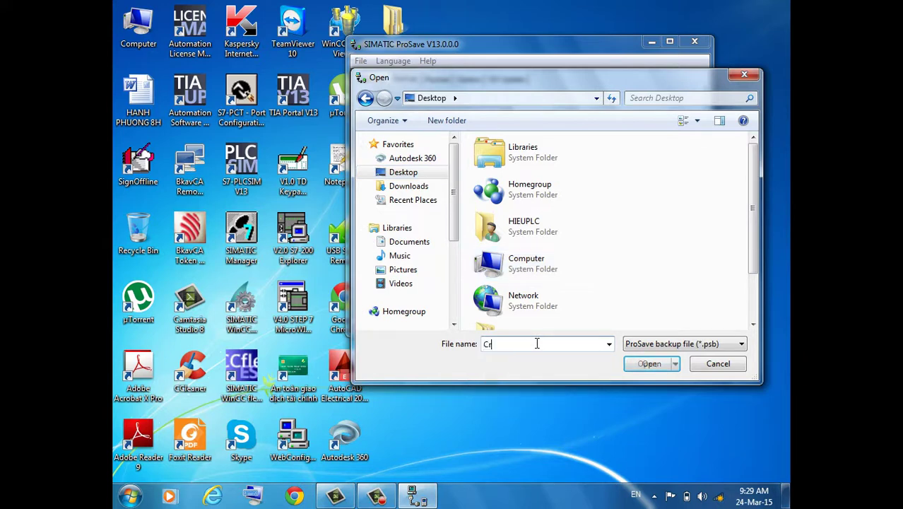
type("own")
left_click(635, 369)
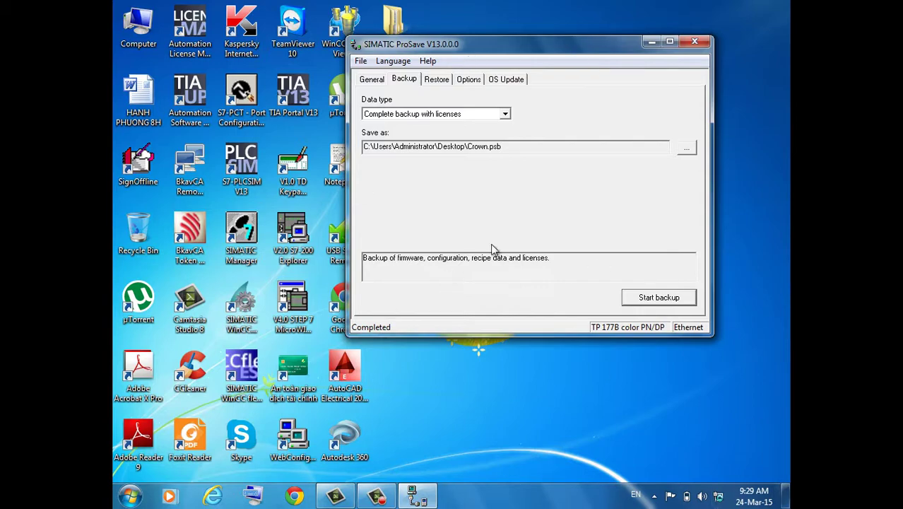
Check the interface assigned to the S7ONLINE (STEP 7) access point in the Windows Control Panel's PG/PC interface settings, and close them.
left_click(129, 495)
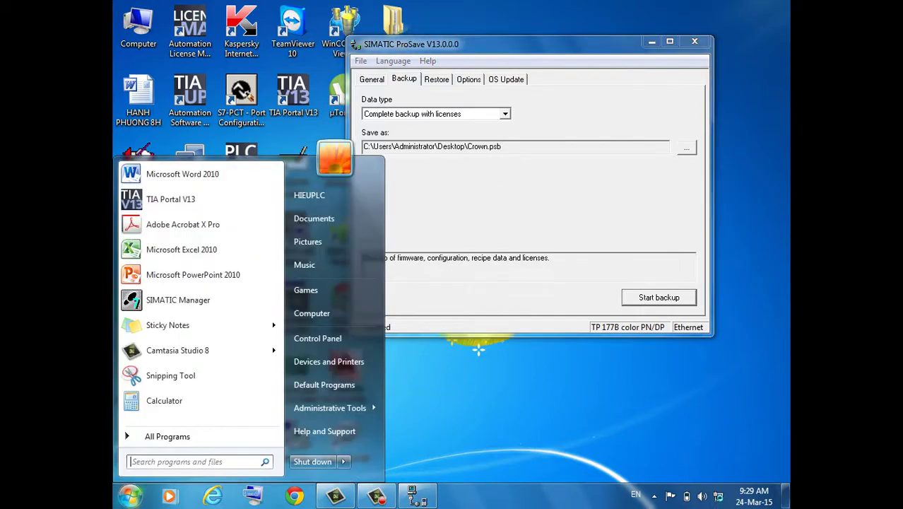
left_click(307, 346)
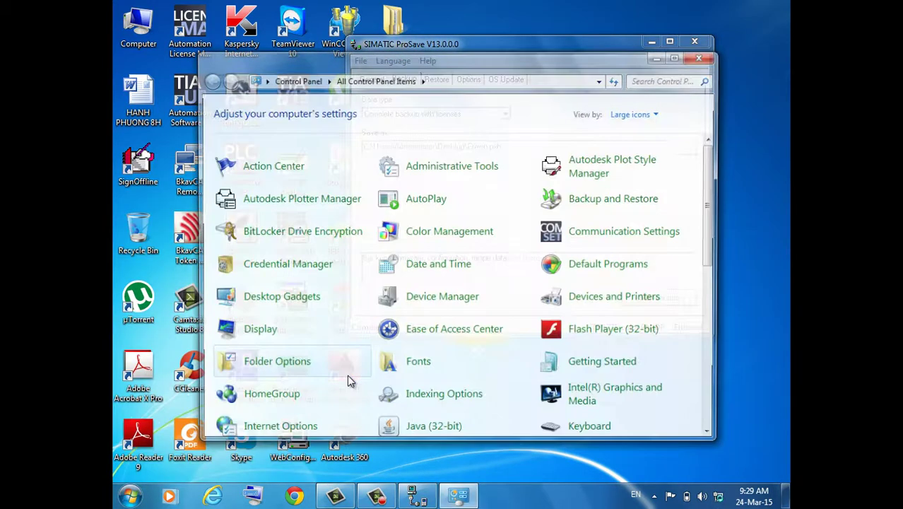
double_click(493, 67)
scroll(575, 242, "down", 4)
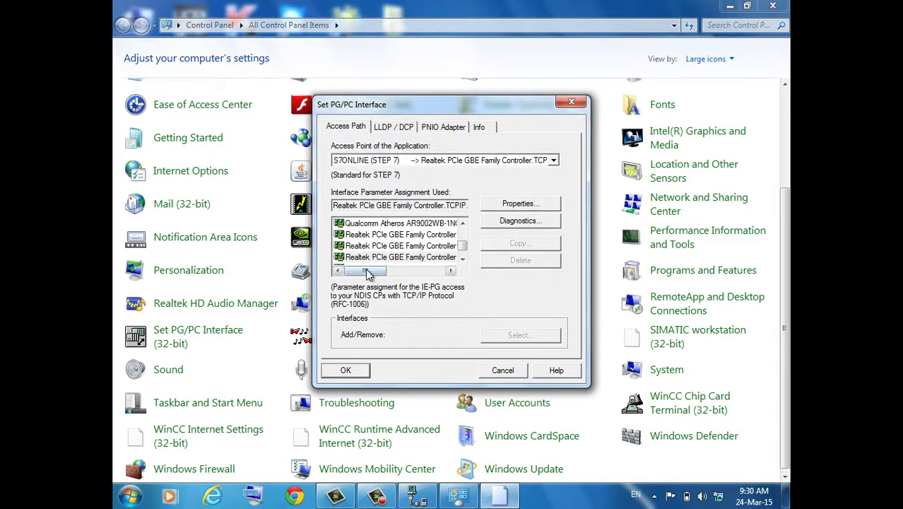
left_click_drag(365, 270, 389, 275)
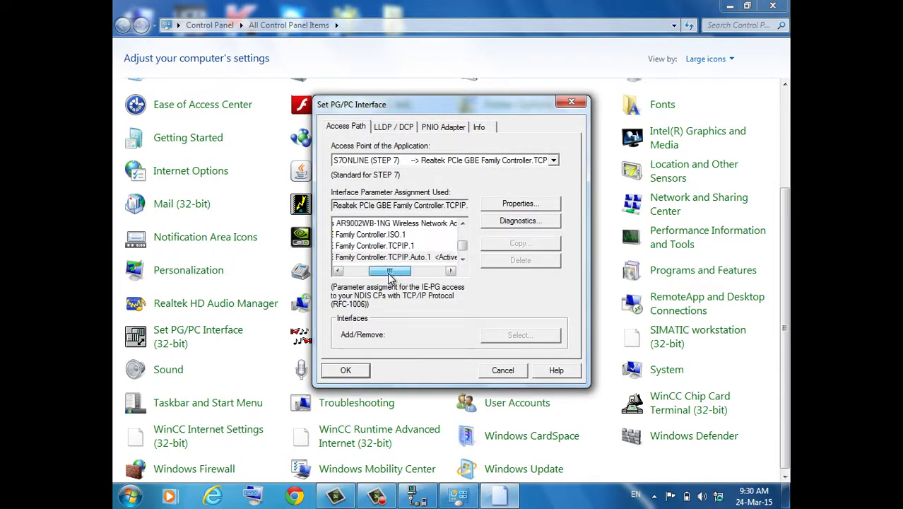
left_click(343, 271)
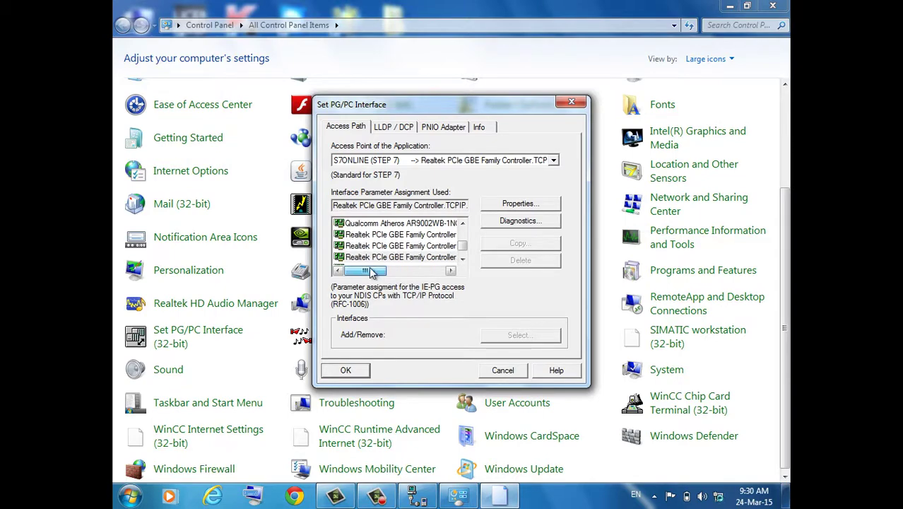
left_click(344, 369)
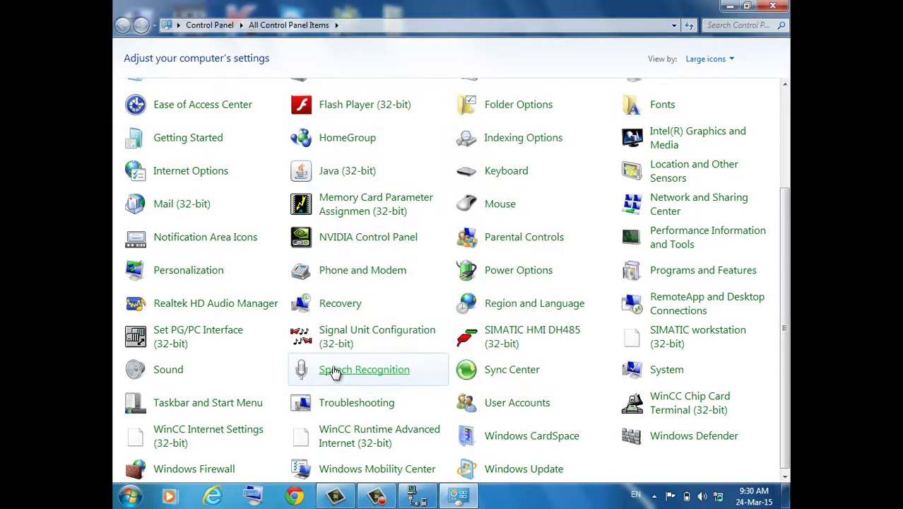
left_click(776, 5)
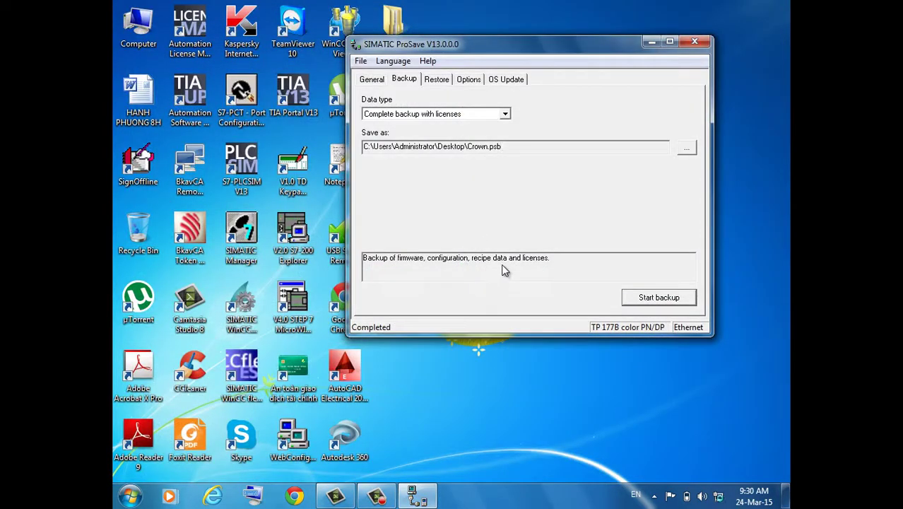
Run the complete panel backup and check the Crown backup file on the desktop.
left_click(637, 298)
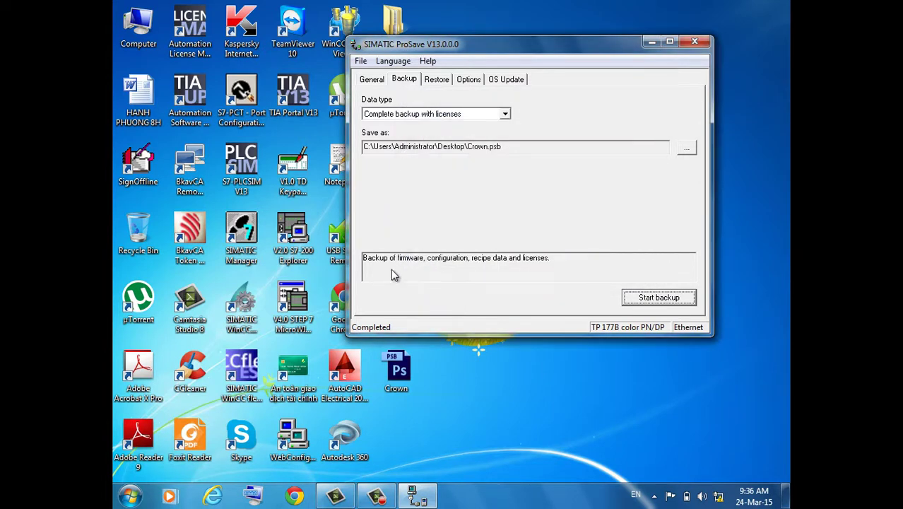
left_click(651, 42)
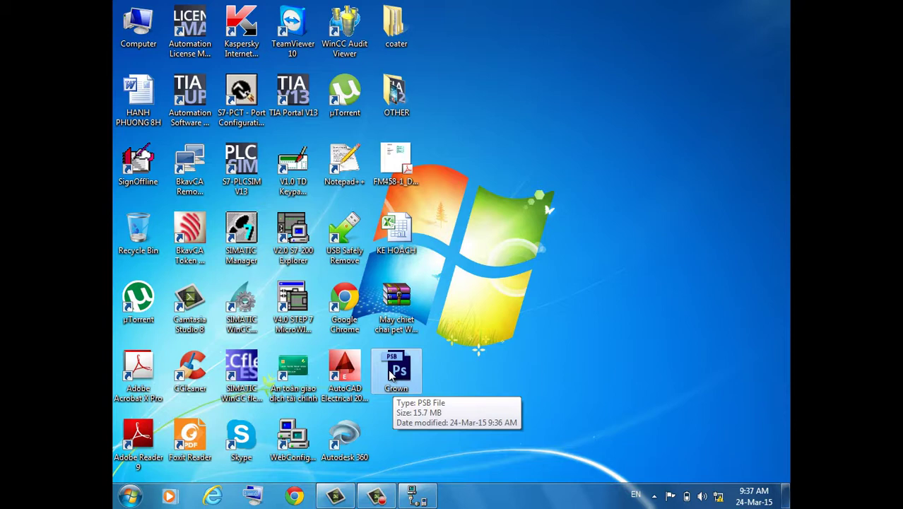
left_click(389, 375)
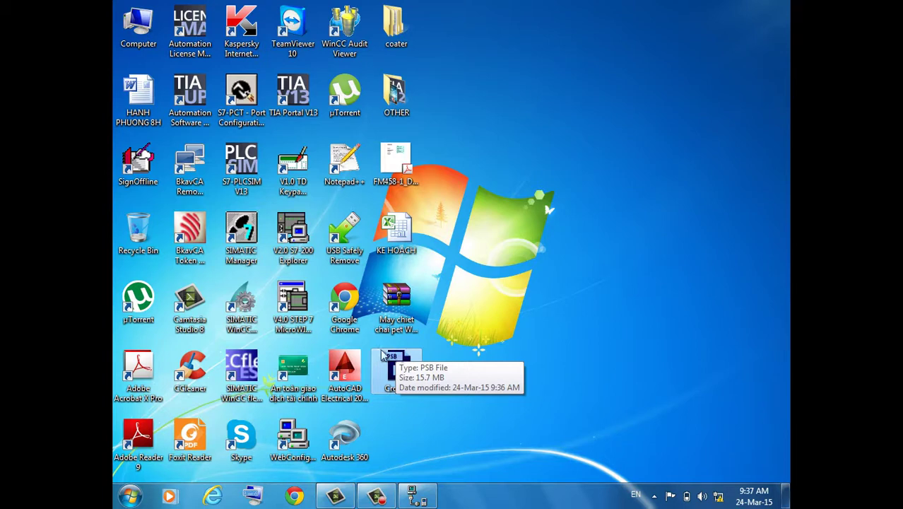
Return to SIMATIC ProSave and load the Crown backup file from the Desktop as the file to restore.
left_click(418, 499)
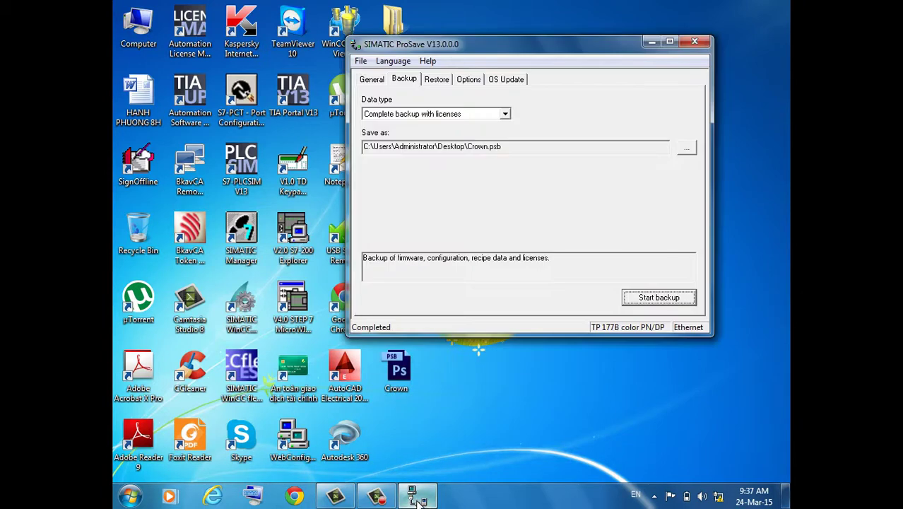
left_click(451, 79)
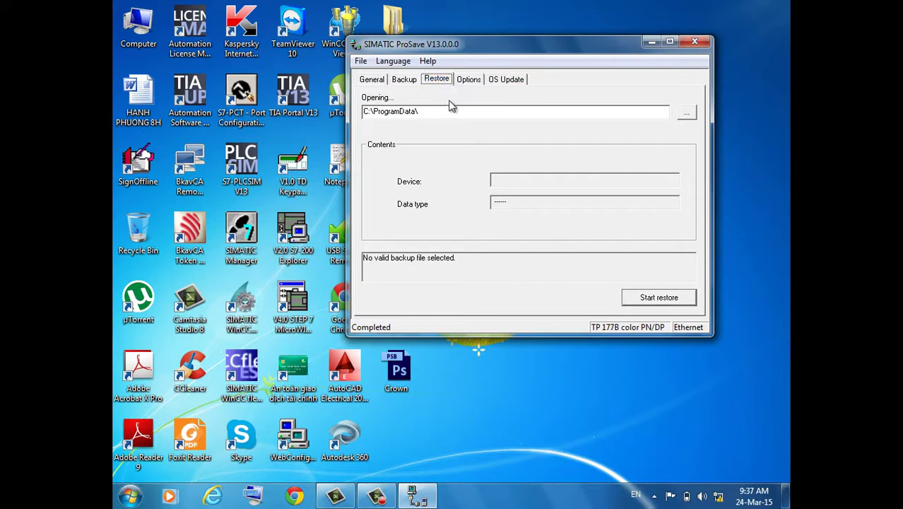
left_click(691, 116)
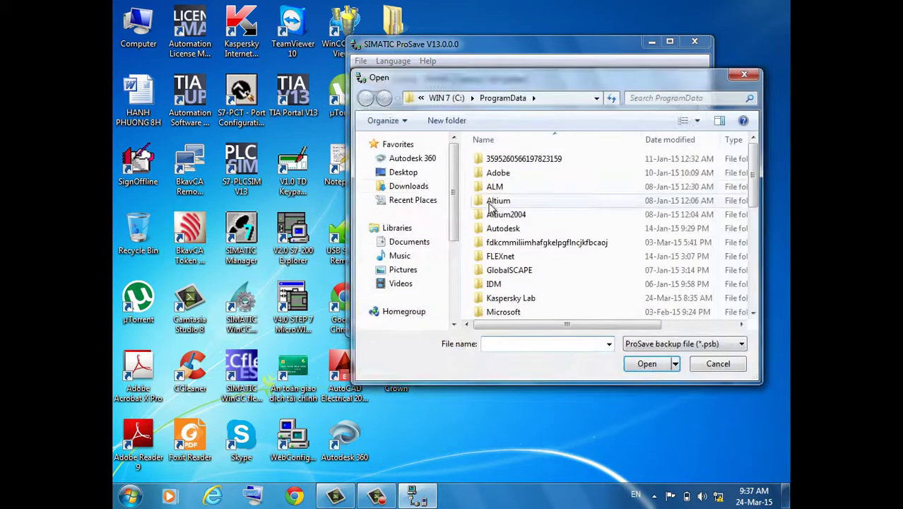
left_click(429, 175)
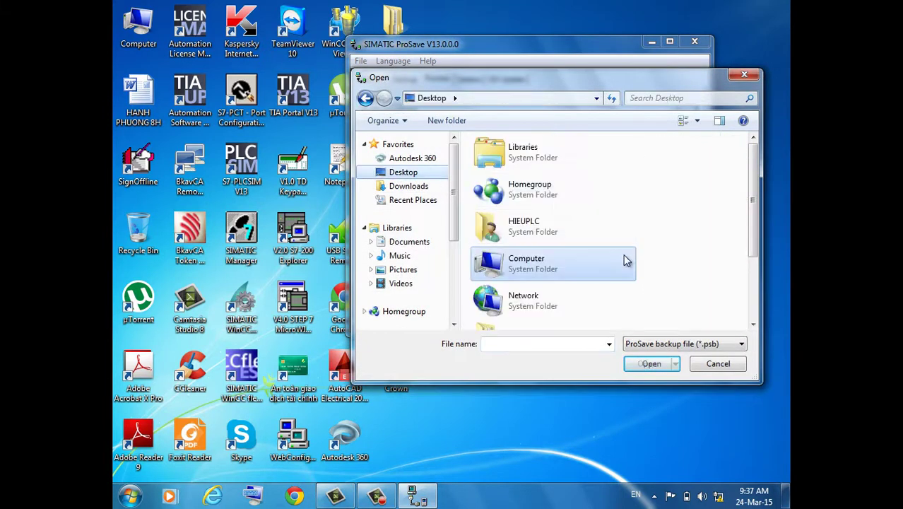
scroll(663, 234, "down", 2)
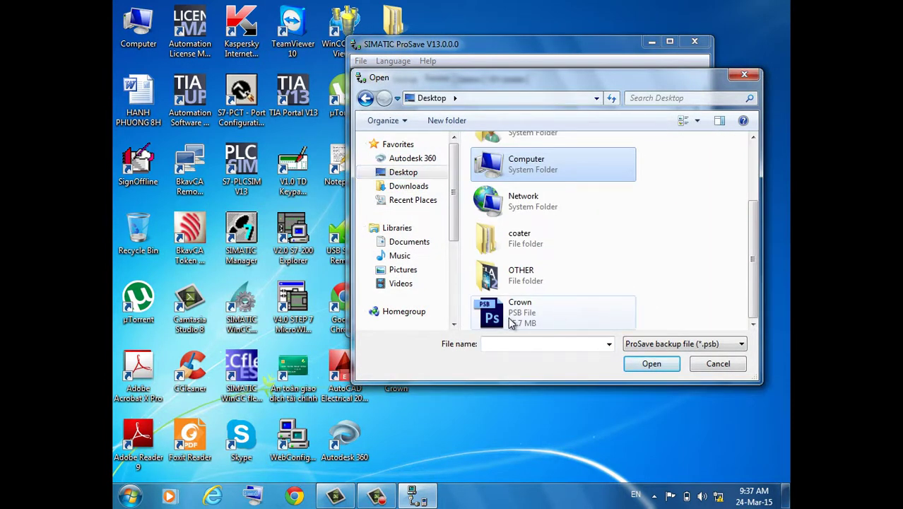
double_click(562, 307)
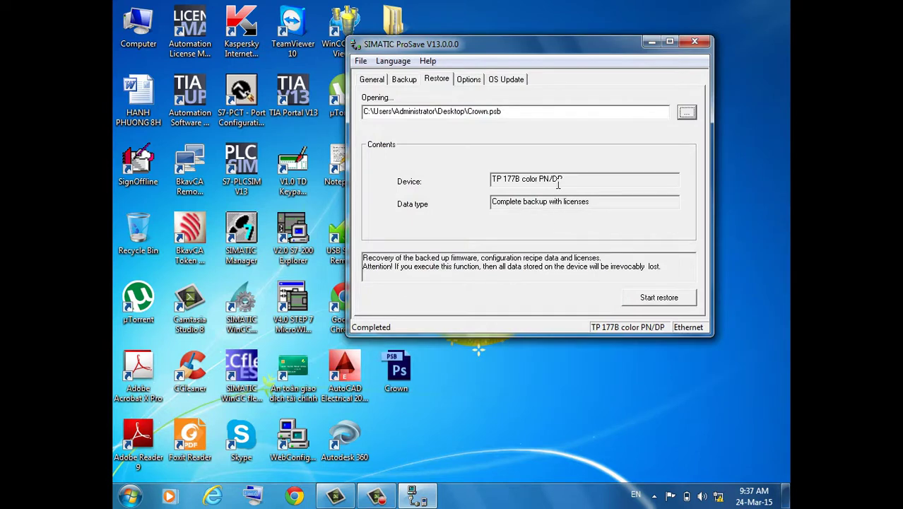
left_click(557, 182)
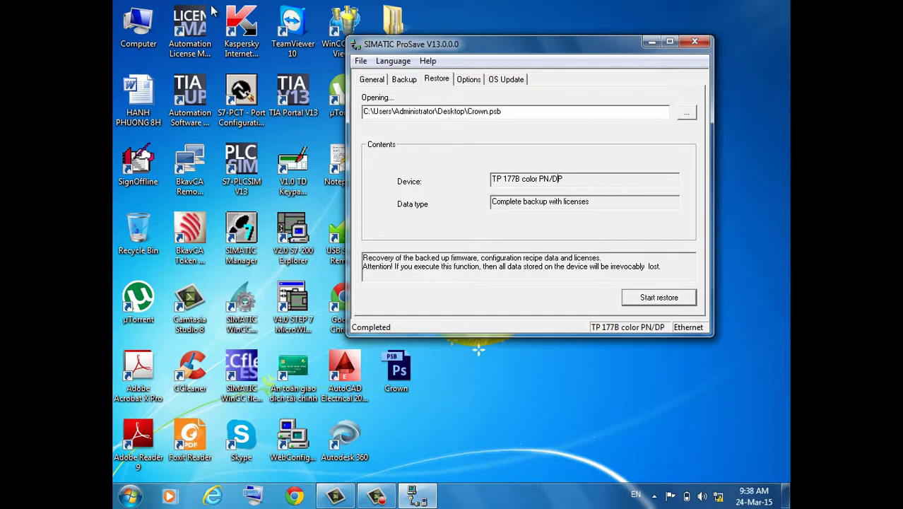
Look over the panel's installable options and its operating system update settings.
left_click(466, 80)
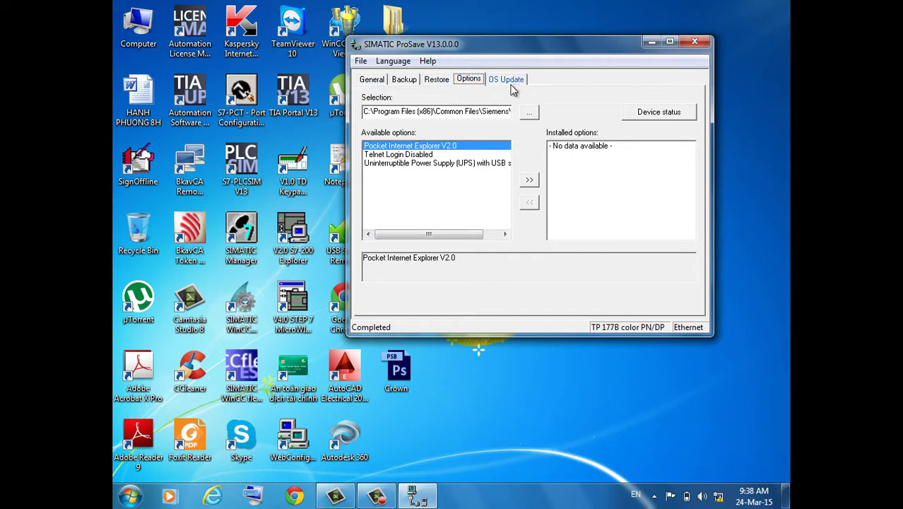
left_click(514, 82)
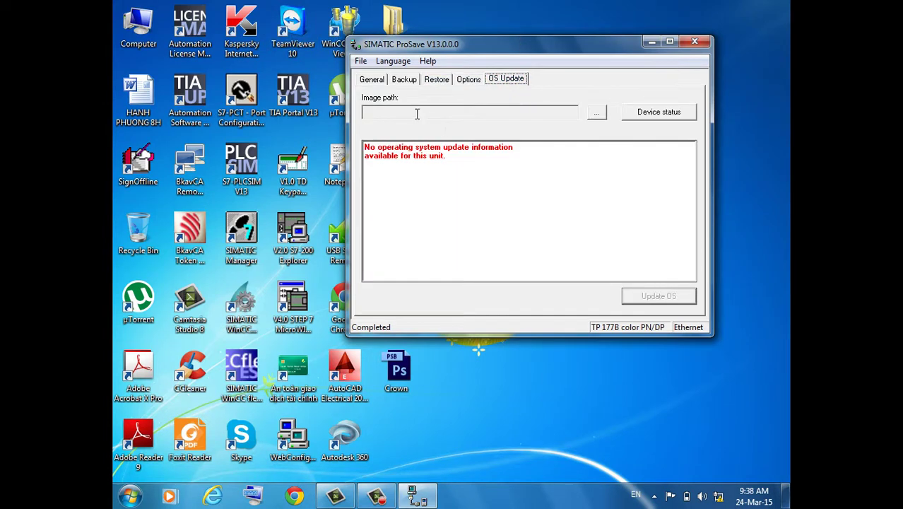
left_click(413, 113)
Browse for an operating system image and examine the device folders under Transfer versions 12.0 and 11.0.
left_click(597, 112)
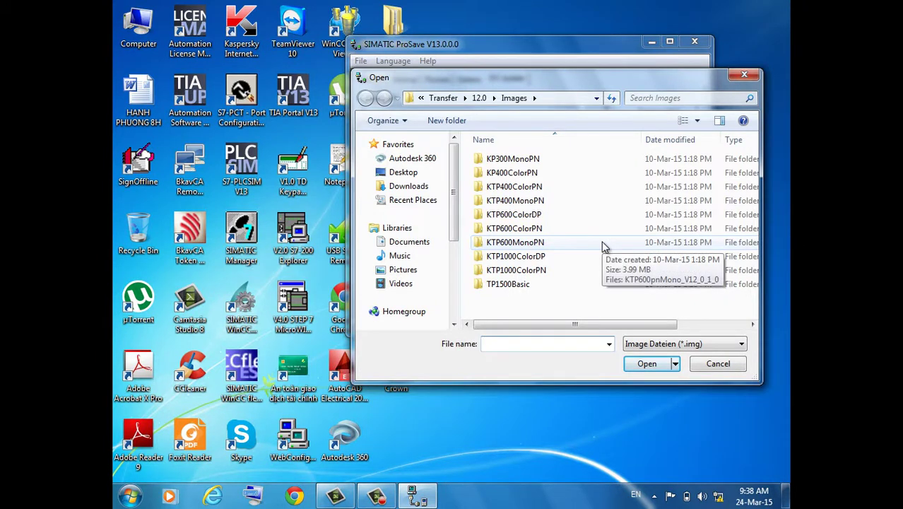
left_click(479, 99)
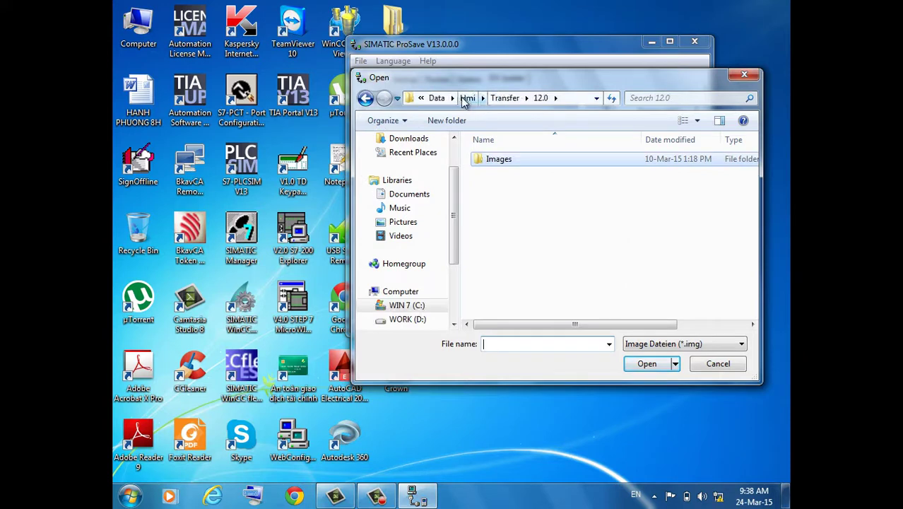
left_click(466, 99)
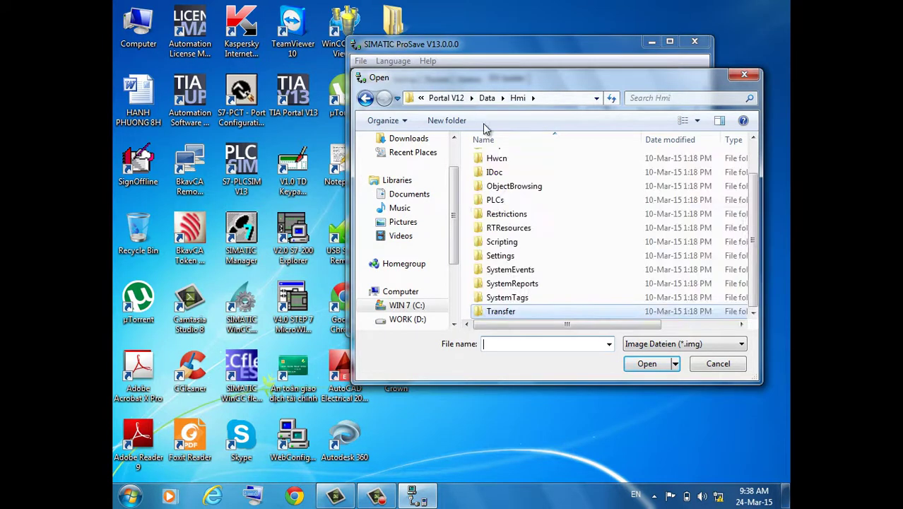
double_click(514, 313)
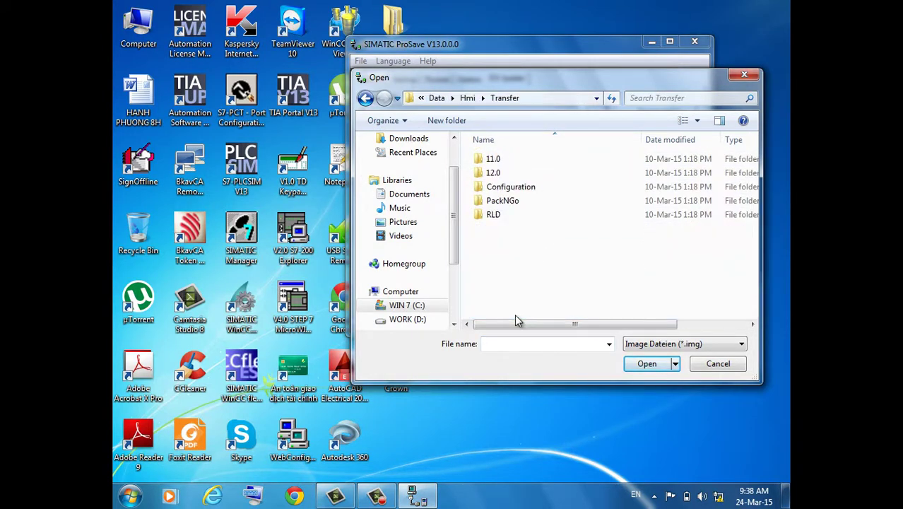
double_click(516, 158)
double_click(499, 157)
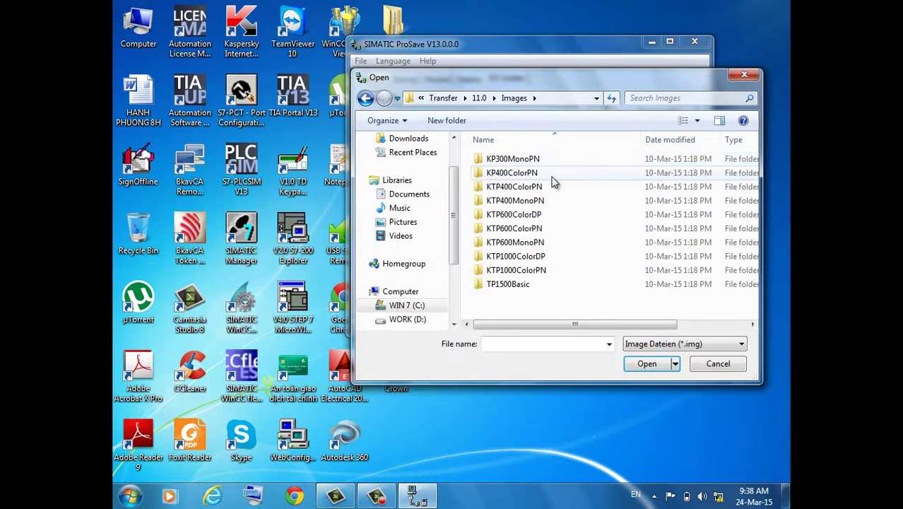
Search the Hmi folder and its Transfer and Configuration subfolders for other panel images.
left_click(479, 98)
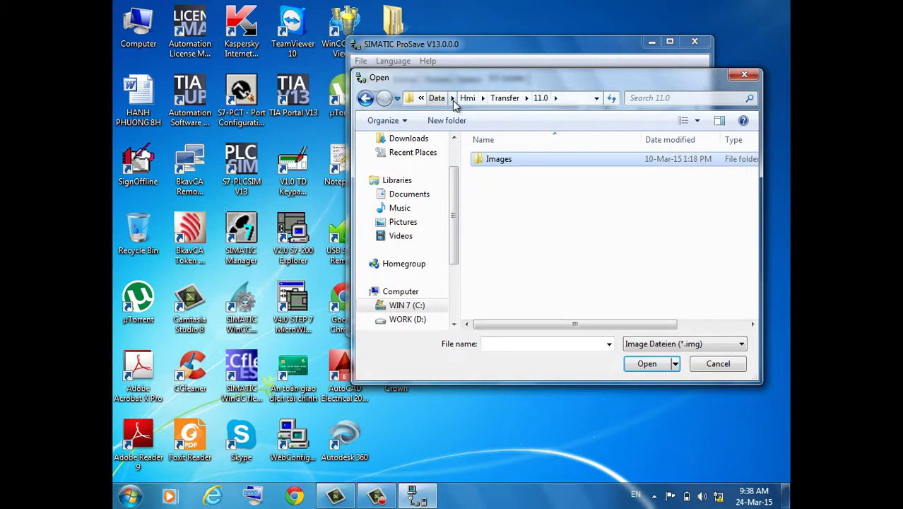
left_click(483, 97)
left_click(482, 98)
left_click(525, 97)
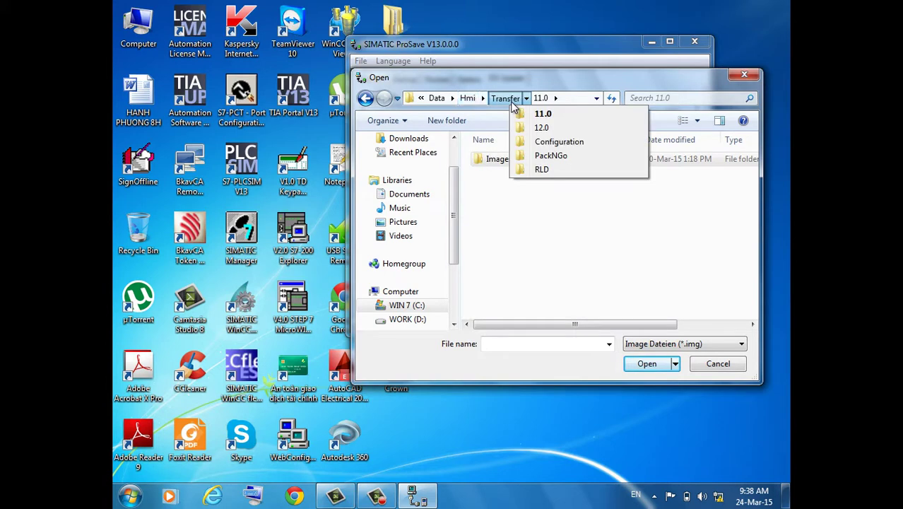
left_click(508, 99)
left_click(507, 99)
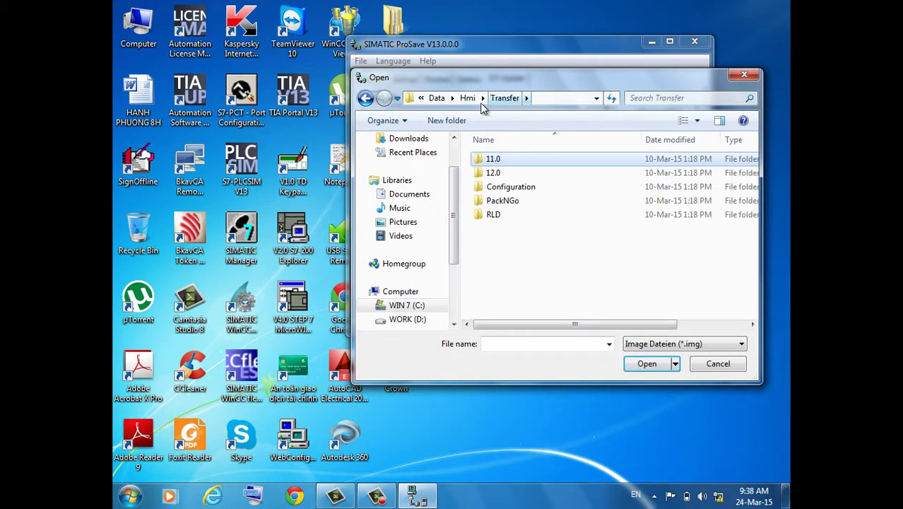
left_click(476, 102)
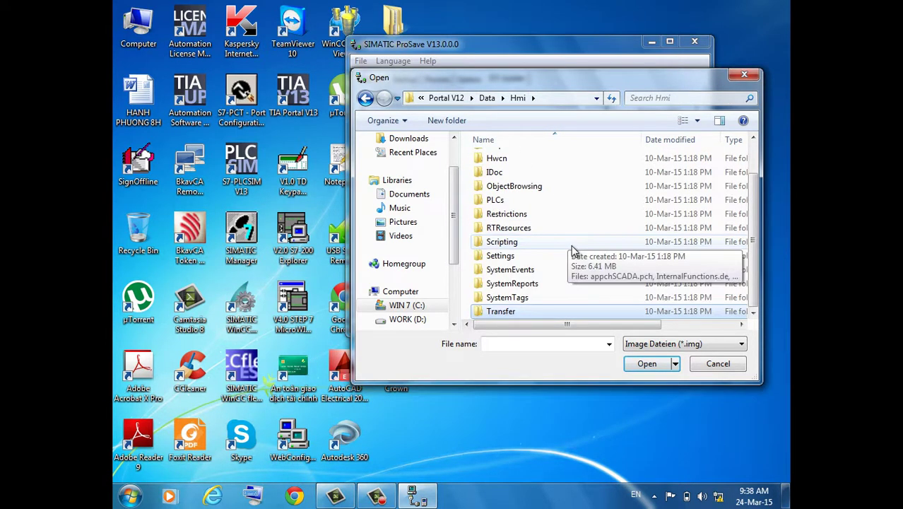
left_click(554, 228)
scroll(555, 225, "up", 1)
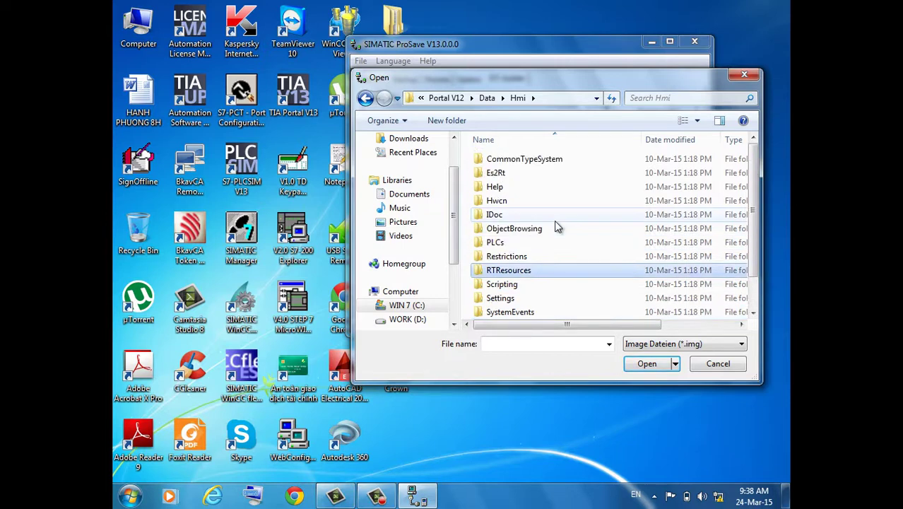
scroll(556, 229, "down", 1)
double_click(509, 312)
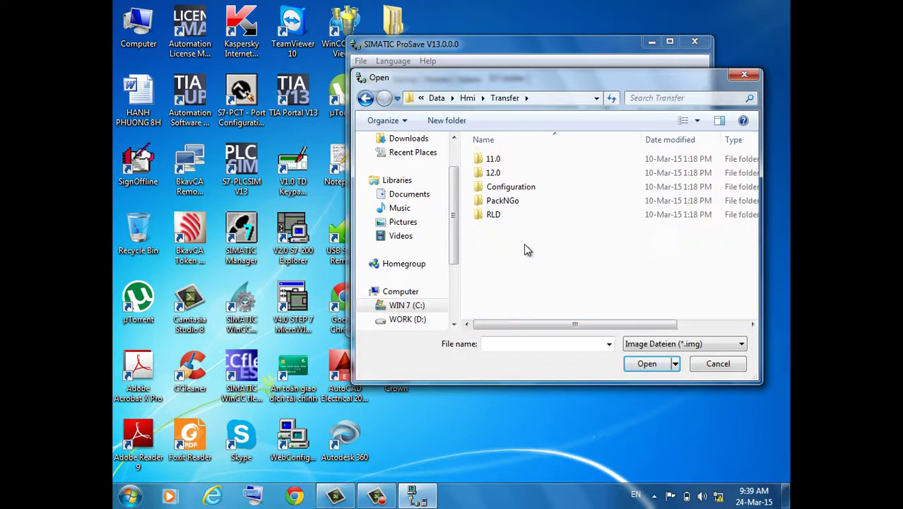
double_click(505, 189)
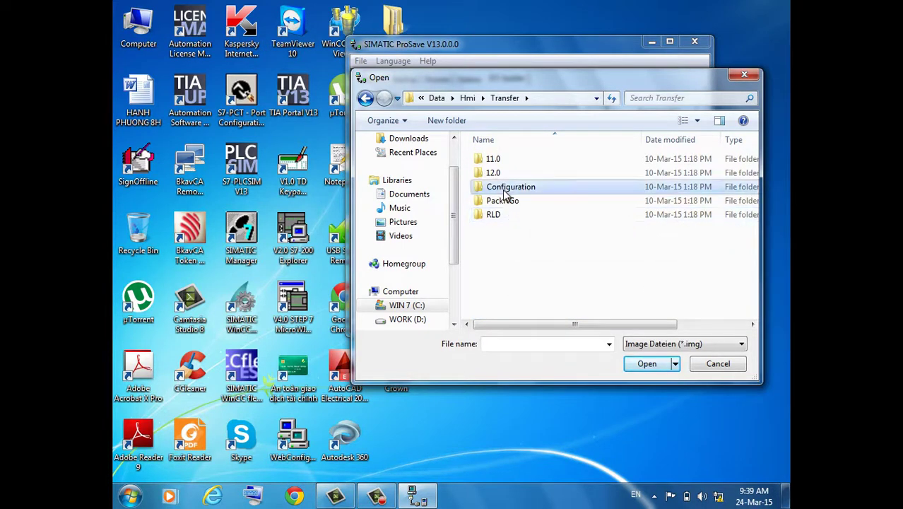
Try to load the KP300pnMono_V11_0_2_5 image from the 11.0 KP300MonoPN folder for the OS update, and dismiss the resulting message.
left_click(485, 97)
double_click(504, 159)
double_click(510, 158)
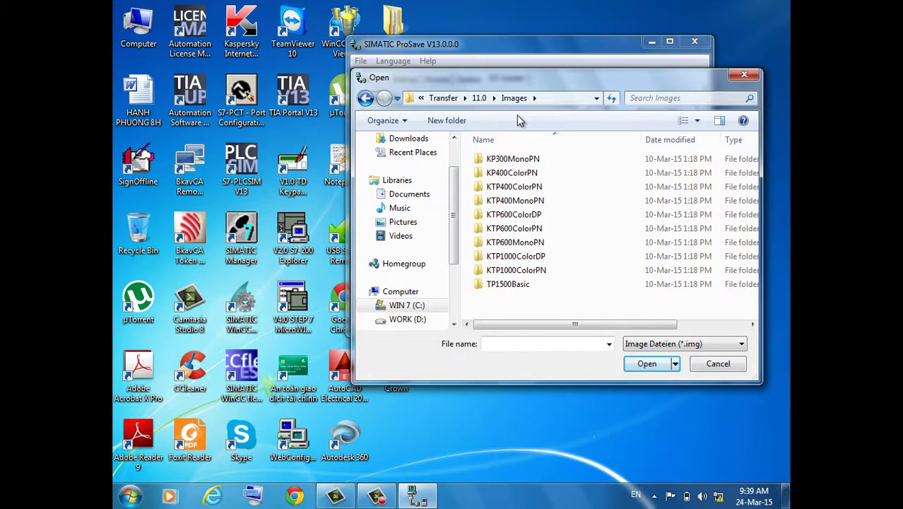
double_click(499, 161)
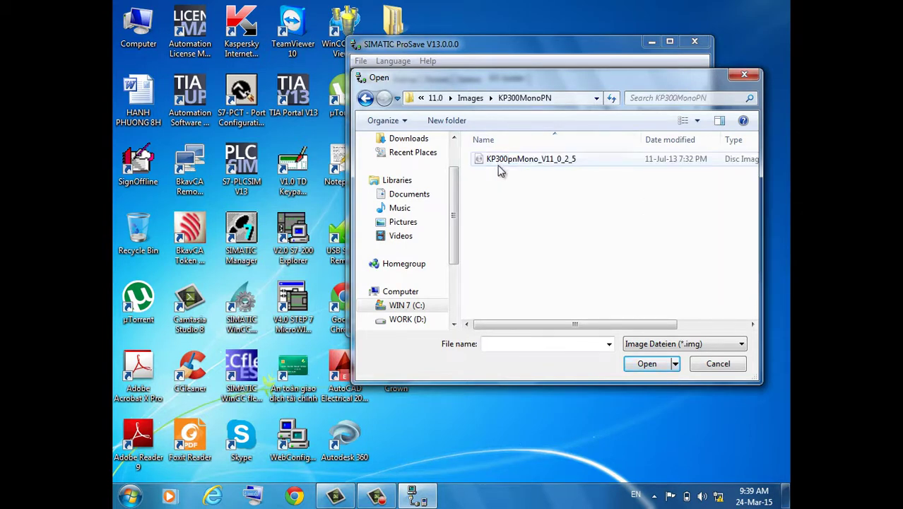
left_click(525, 163)
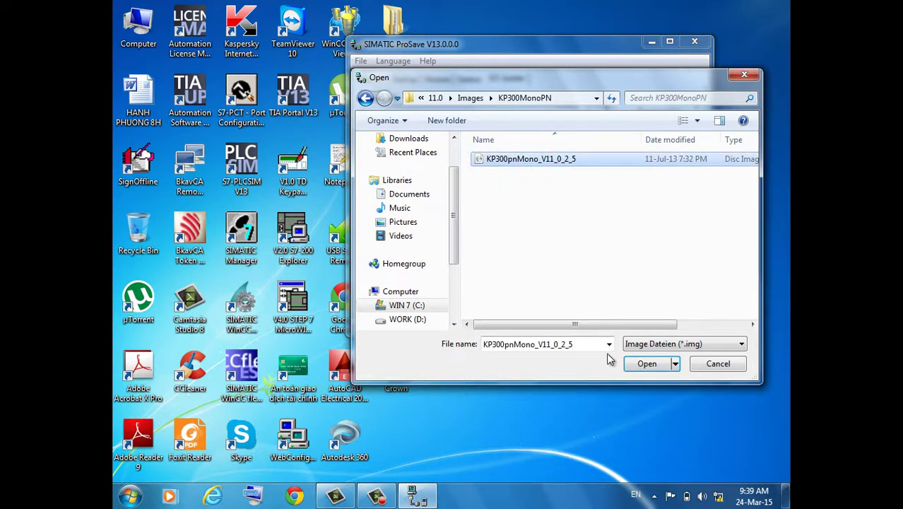
left_click(629, 364)
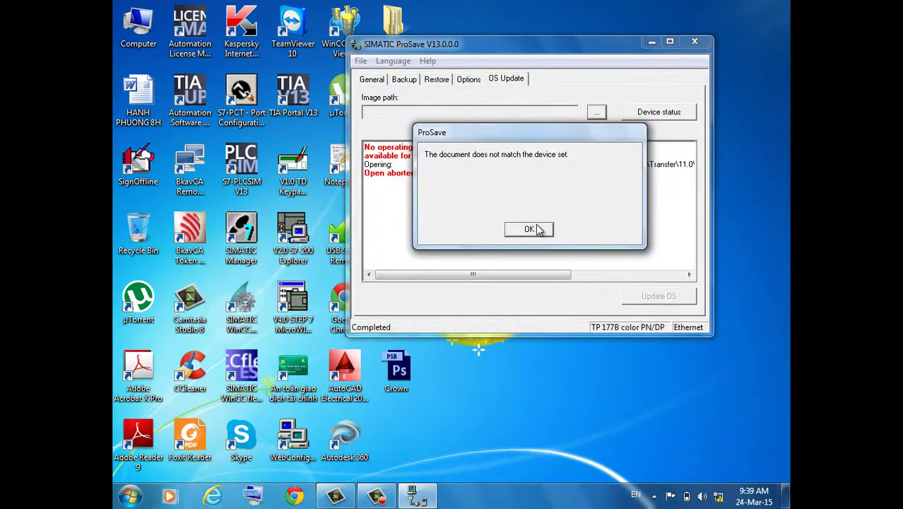
left_click(530, 229)
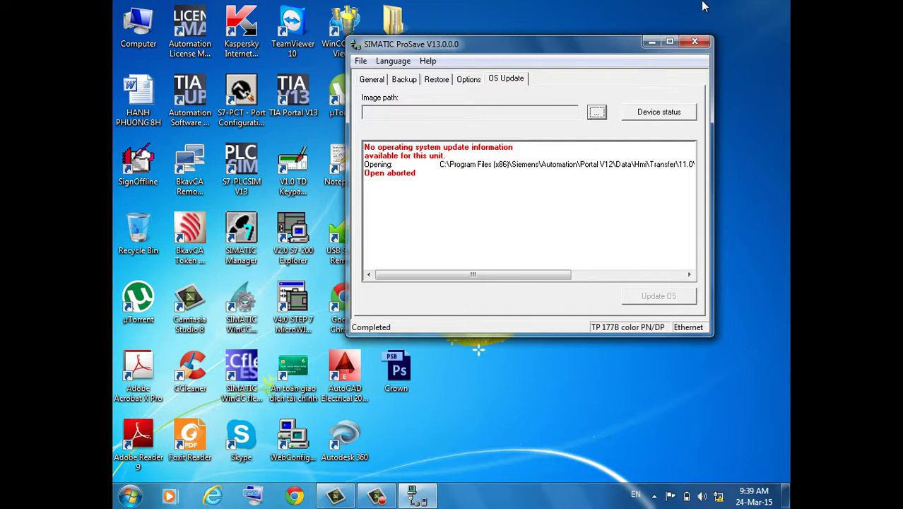
left_click(377, 496)
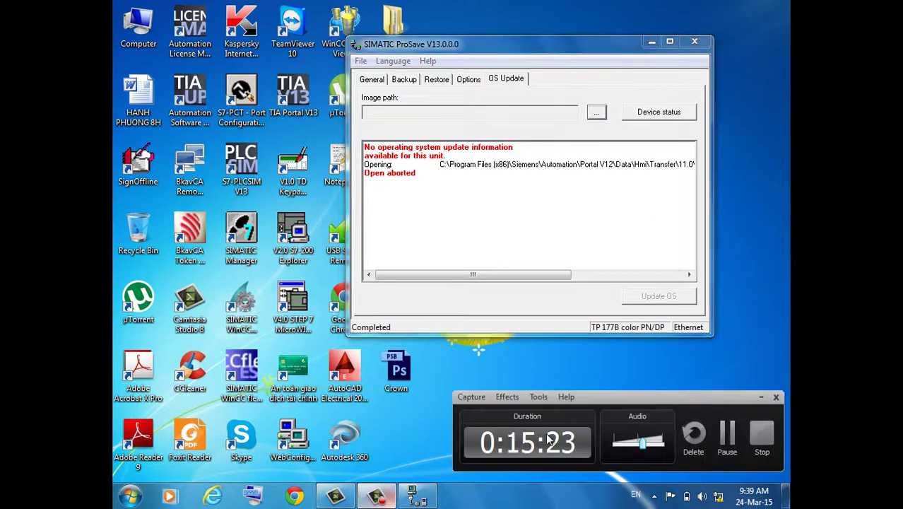